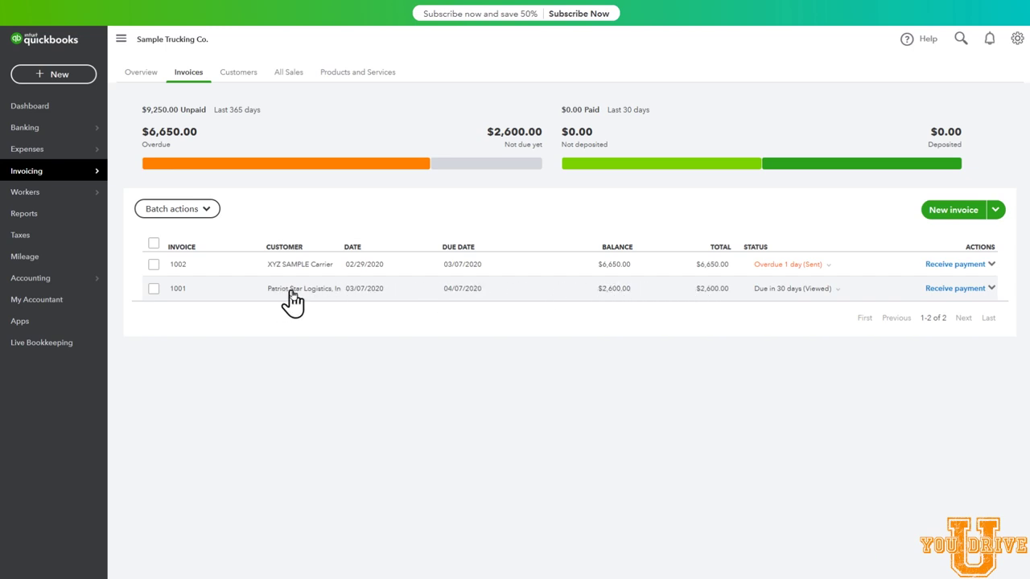
# Step: Record the Patriot Star Logistics invoice payment with method EFT, deposited to Mybank Checking, save it and close the payment form
pyautogui.click(934, 290)
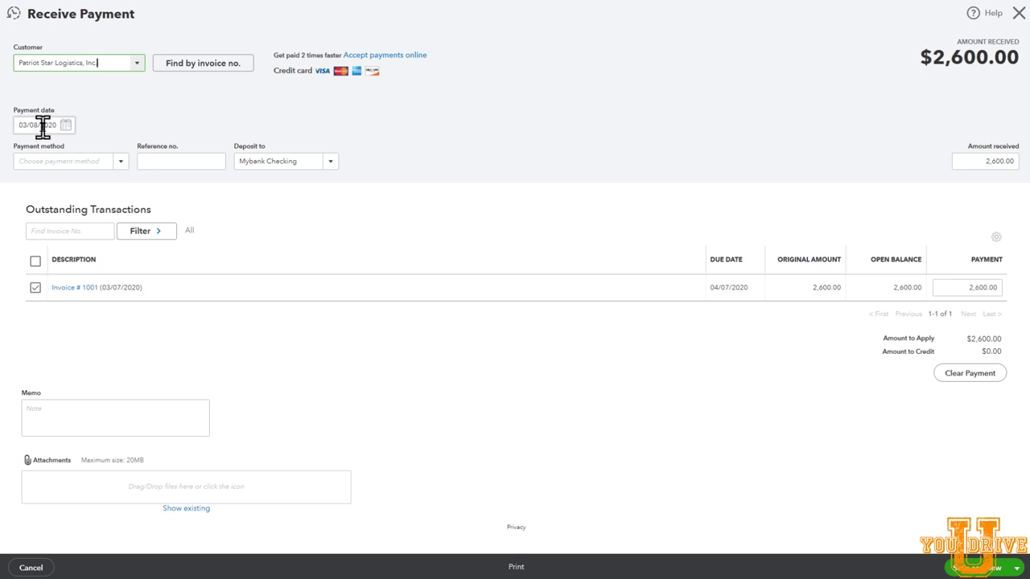
pyautogui.click(119, 163)
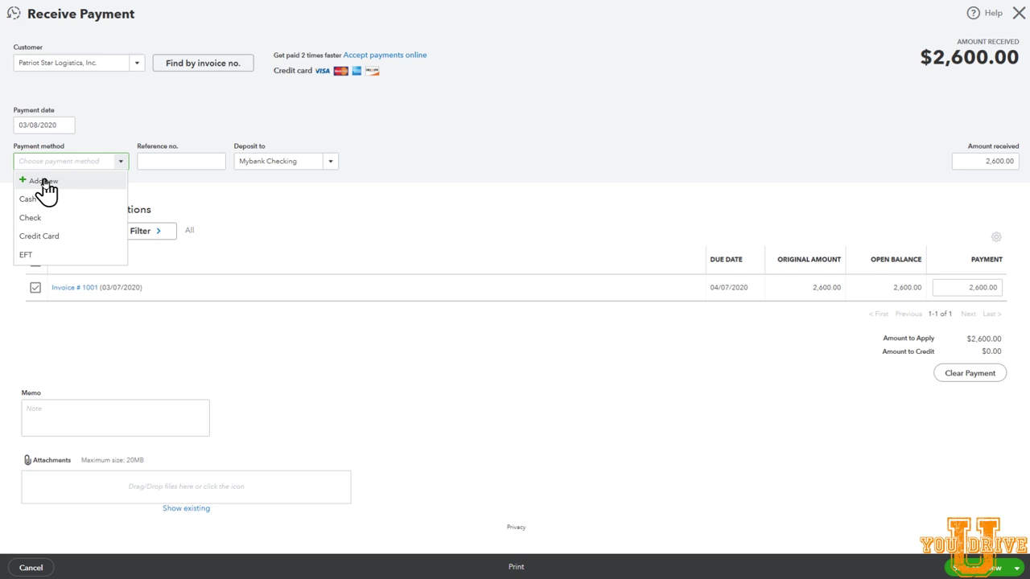
pyautogui.click(32, 255)
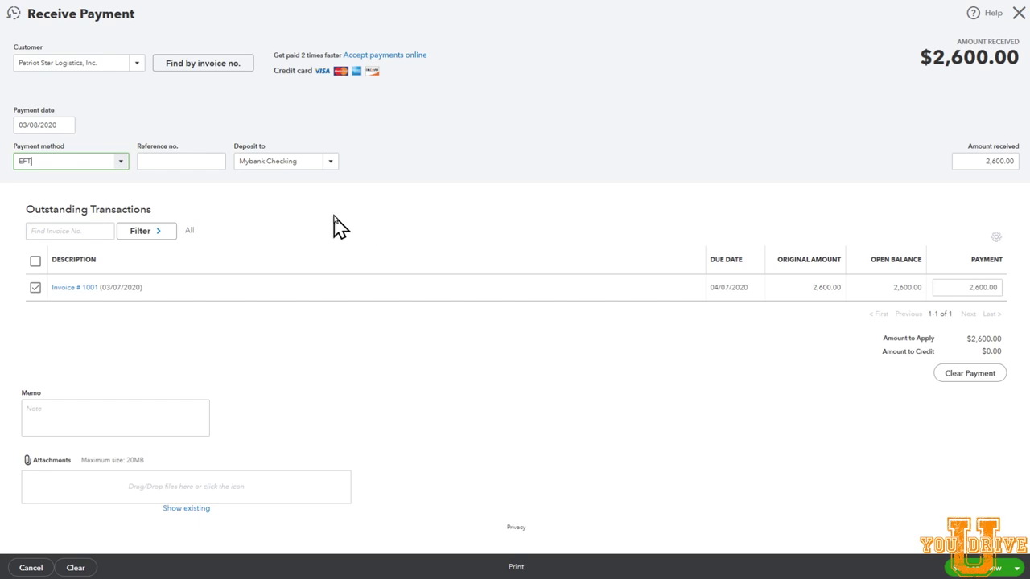
pyautogui.click(329, 164)
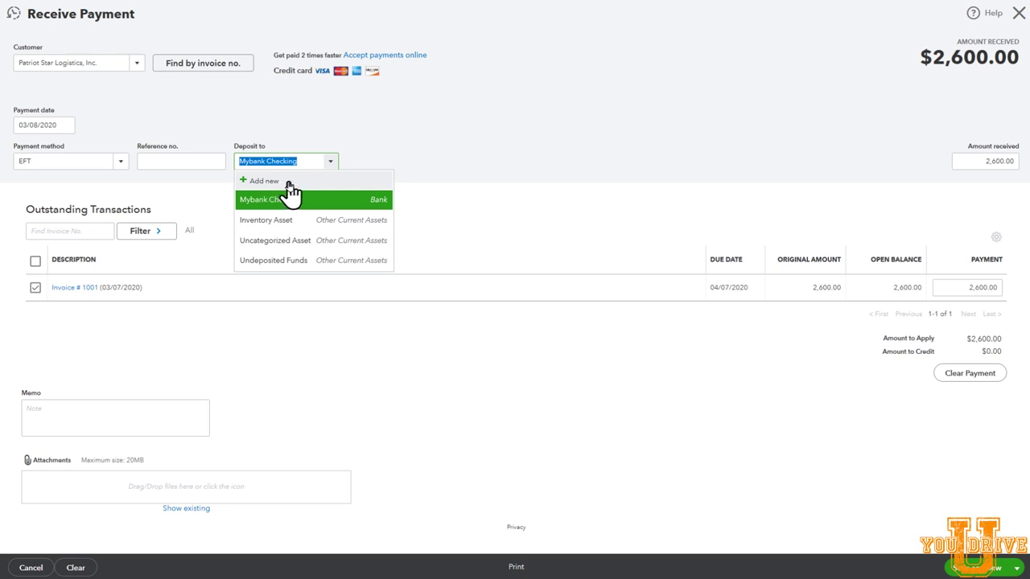
pyautogui.click(452, 184)
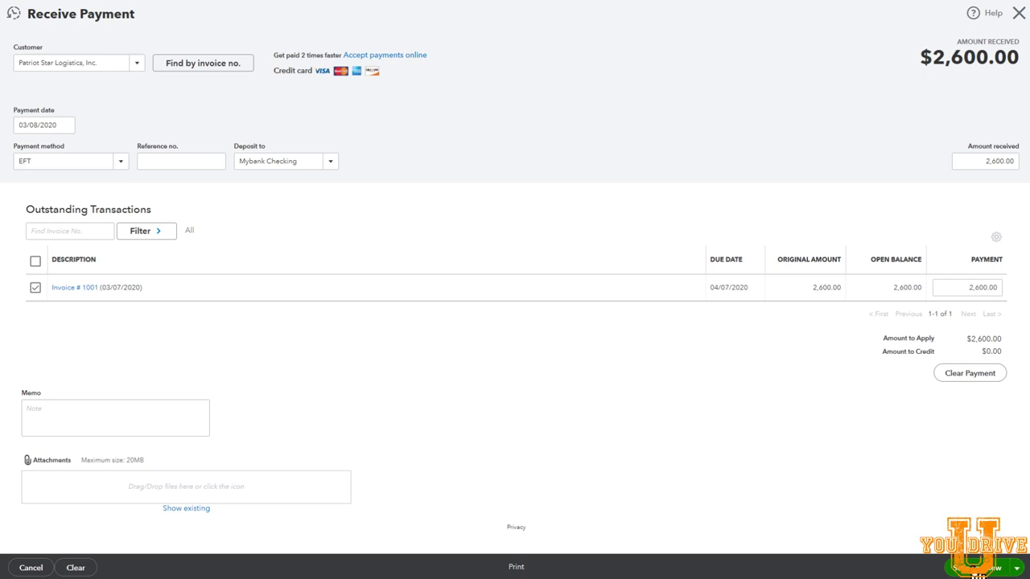
pyautogui.click(978, 568)
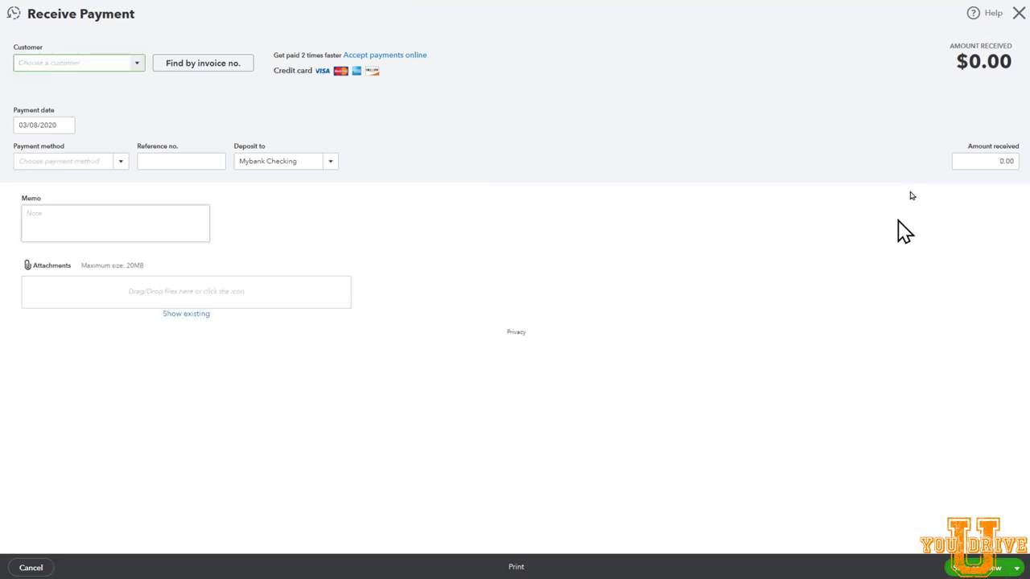
pyautogui.click(1018, 13)
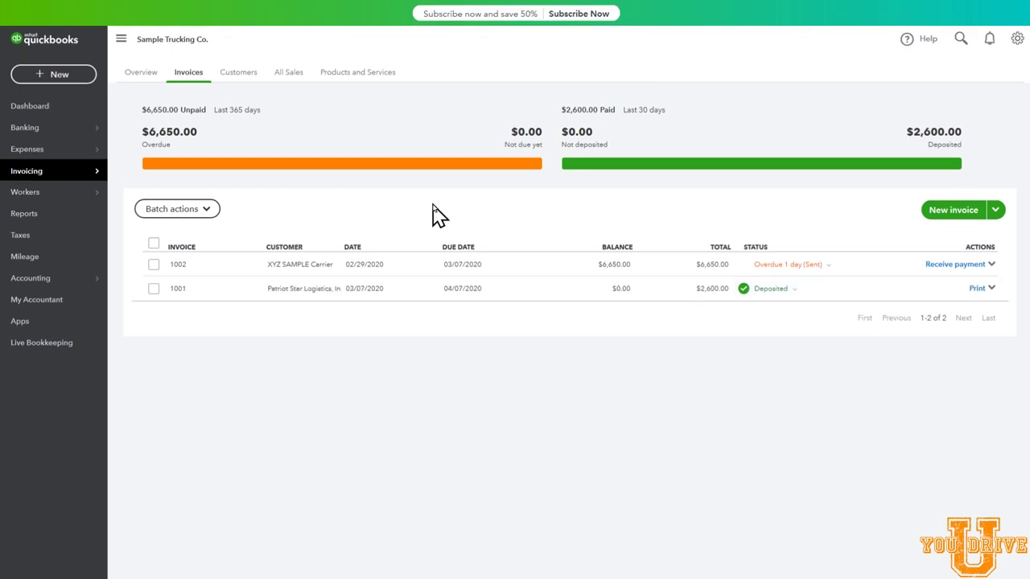
# Step: Record the XYZ SAMPLE Carrier invoice payment dated 03/07/2020, deposit it to Undeposited Funds, and save it
pyautogui.click(408, 269)
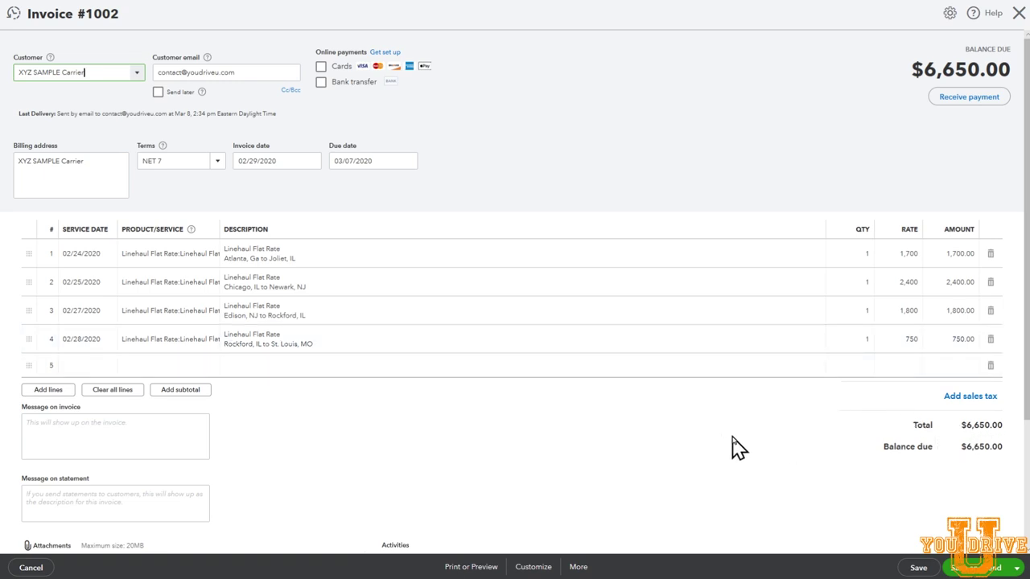
pyautogui.click(963, 100)
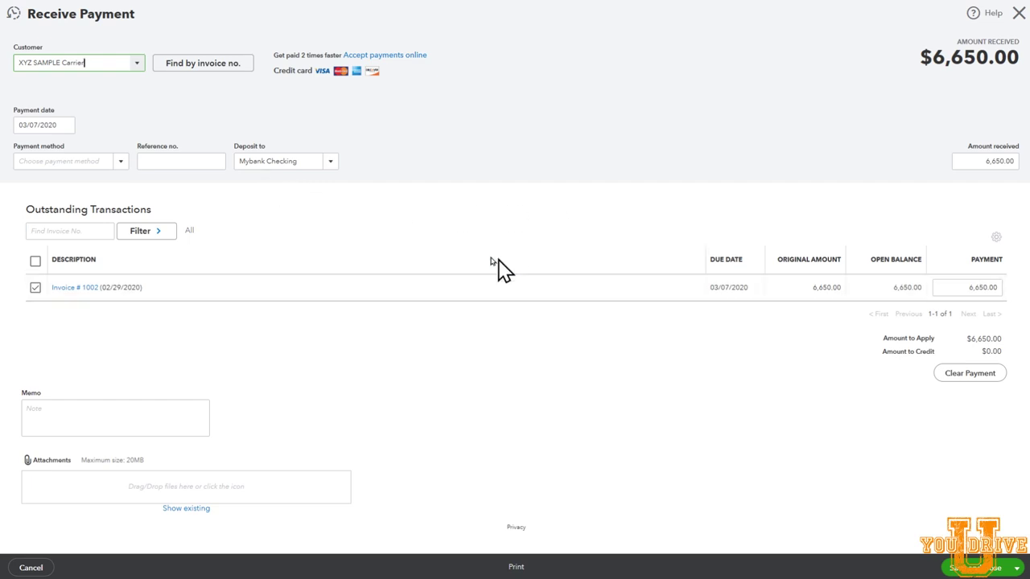
pyautogui.click(330, 164)
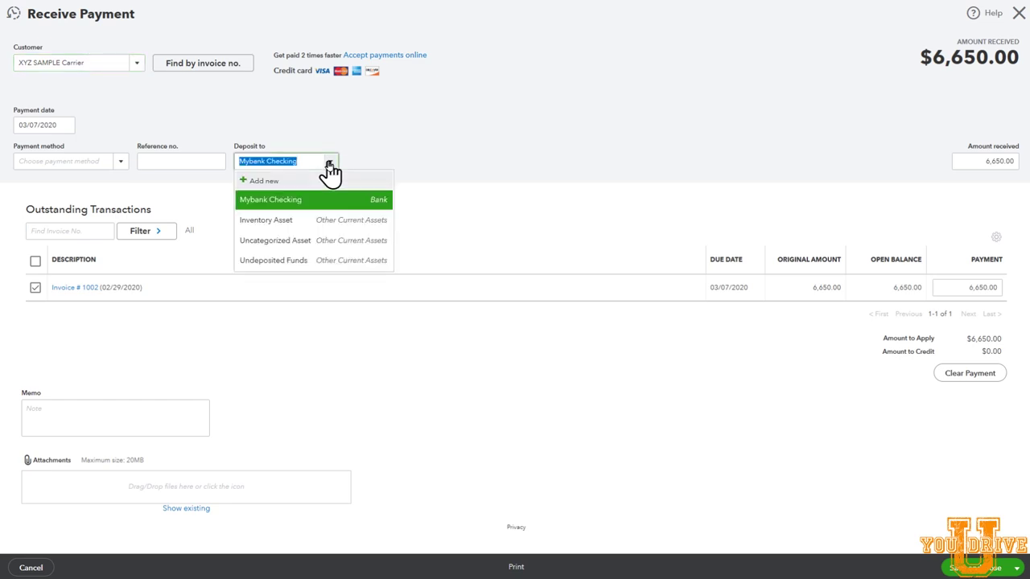
pyautogui.click(296, 261)
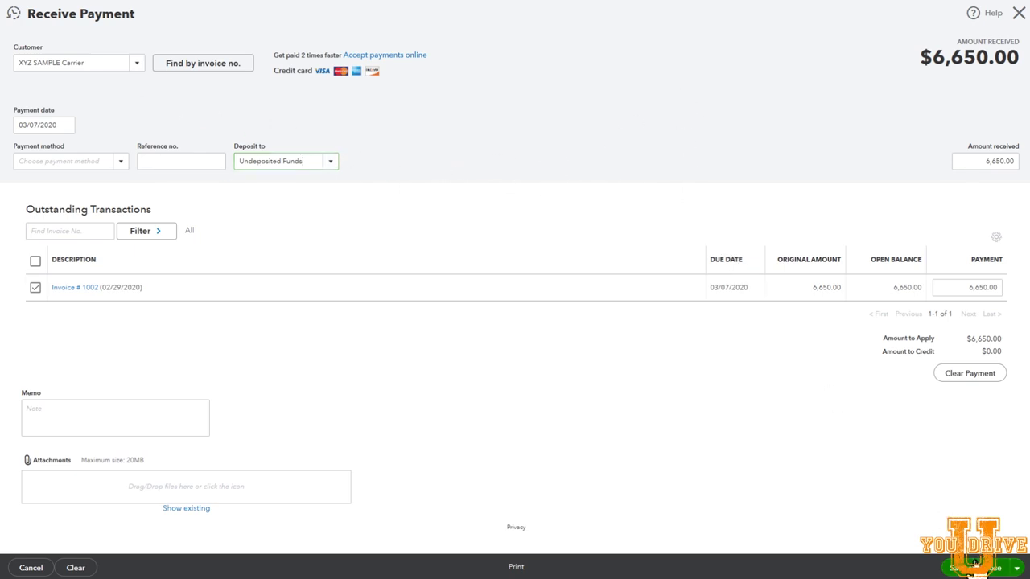
pyautogui.click(975, 566)
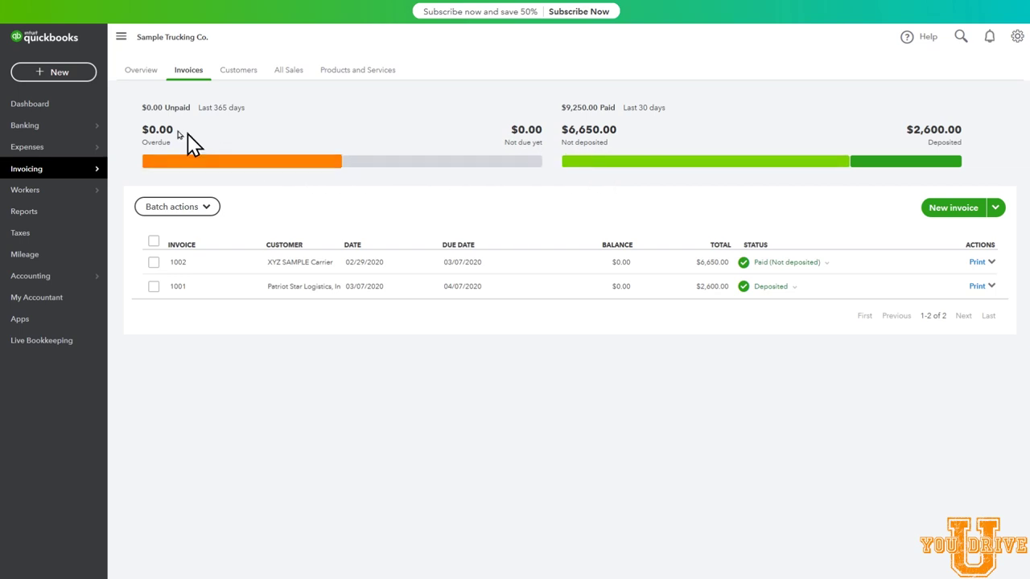
# Step: Create a bank deposit to Mybank Checking that includes the XYZ SAMPLE Carrier payment
pyautogui.click(60, 75)
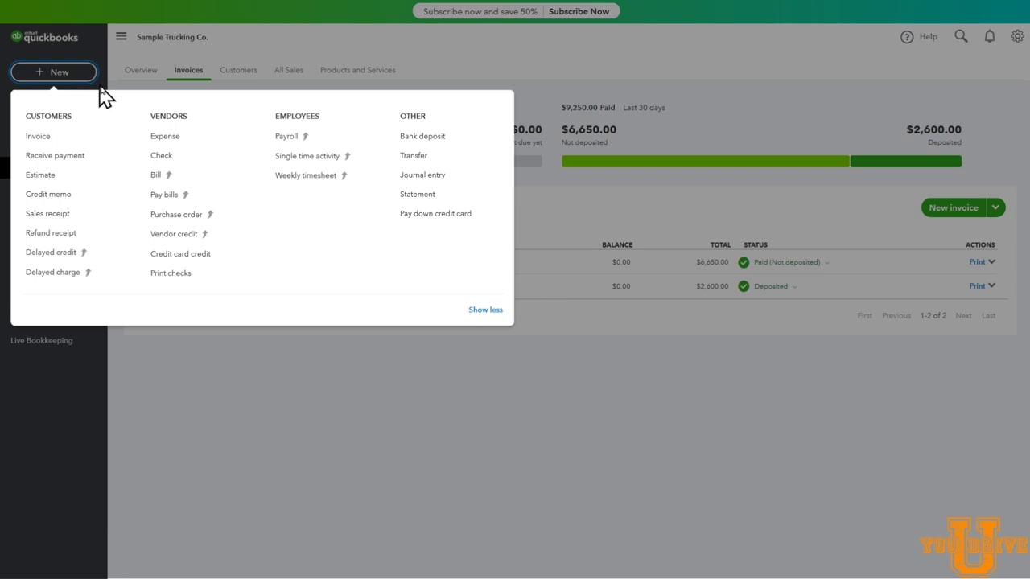
pyautogui.click(420, 143)
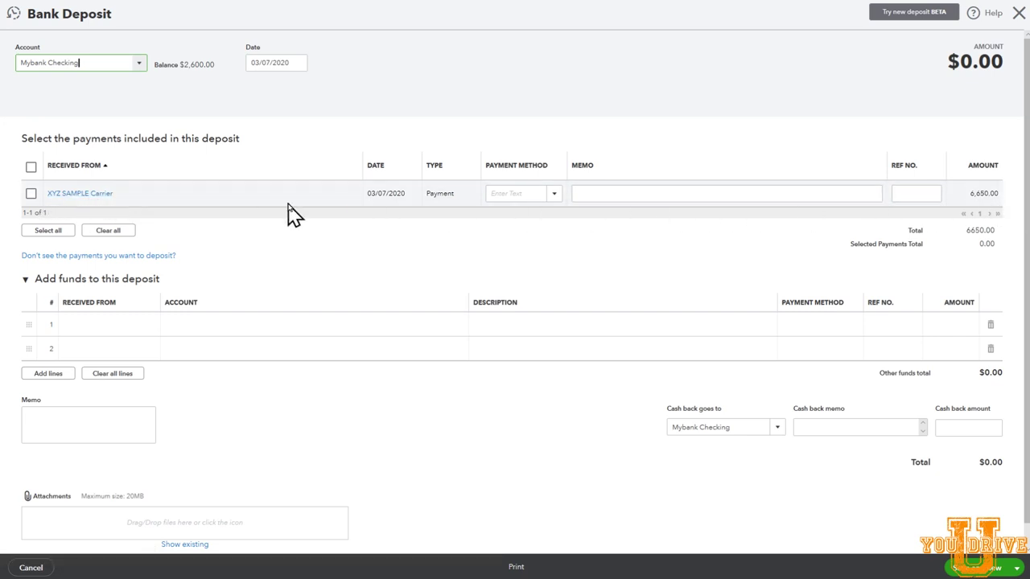
pyautogui.click(30, 194)
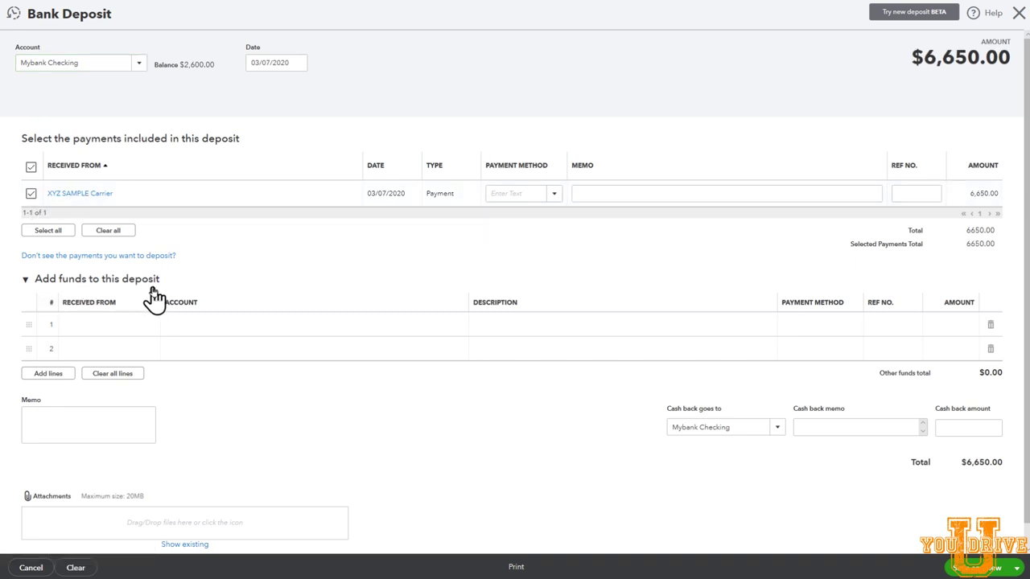
# Step: Add a deduction line to the deposit for XYZ SAMPLE Carrier, account Fuel, Oil, & Additives, amount -1,285
pyautogui.click(136, 330)
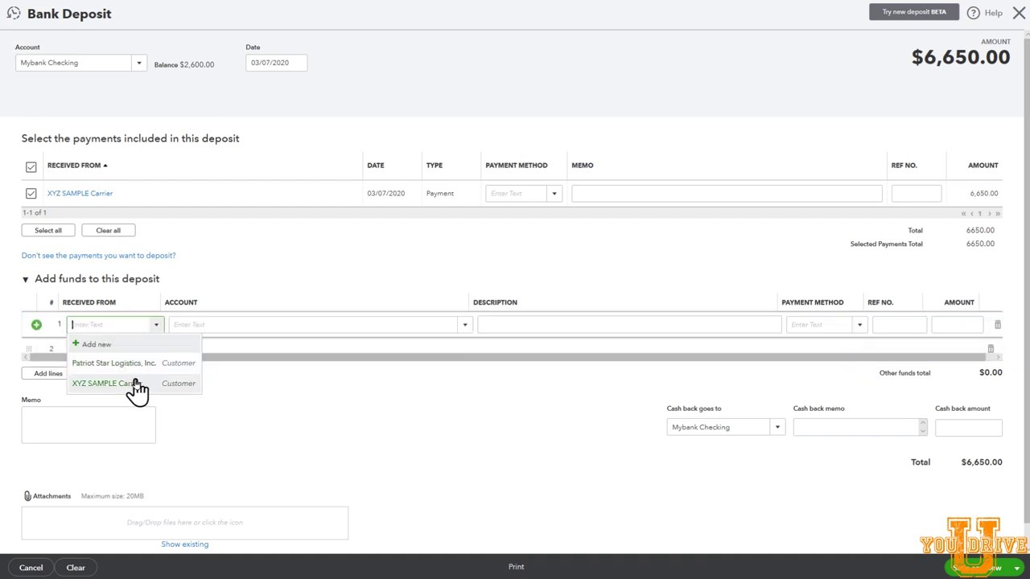
pyautogui.click(137, 390)
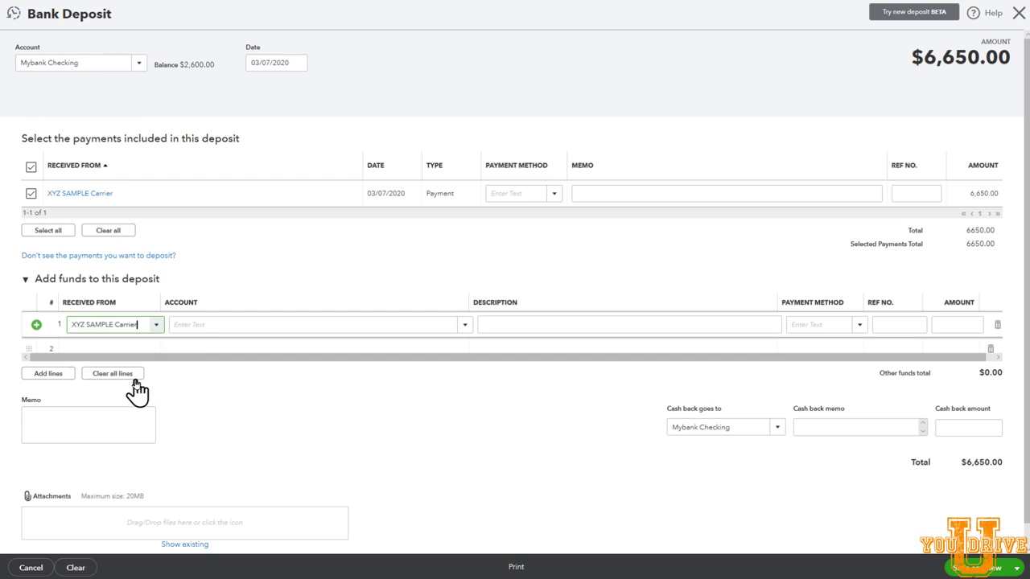
pyautogui.click(463, 329)
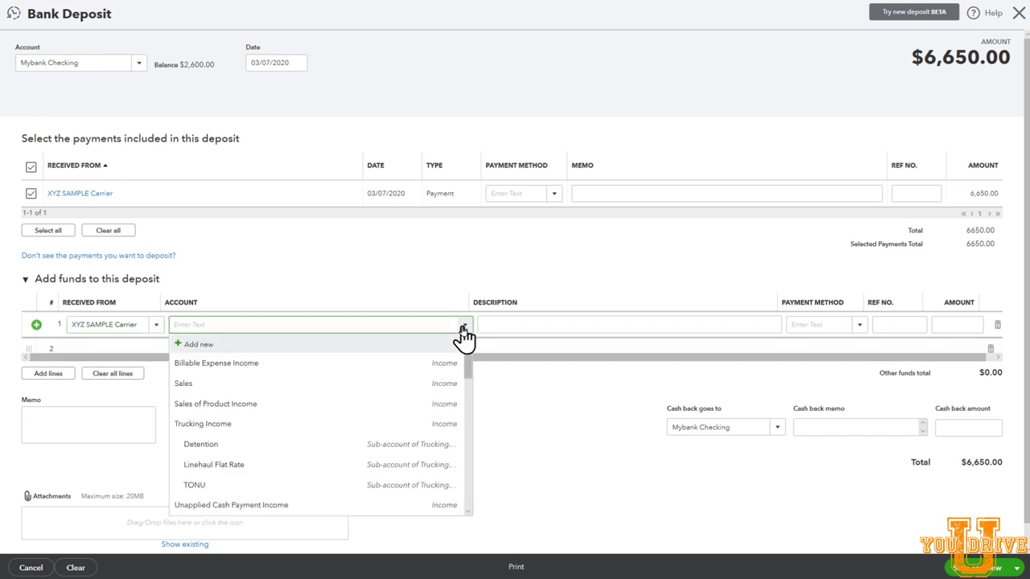
pyautogui.scroll(-5, 387, 391)
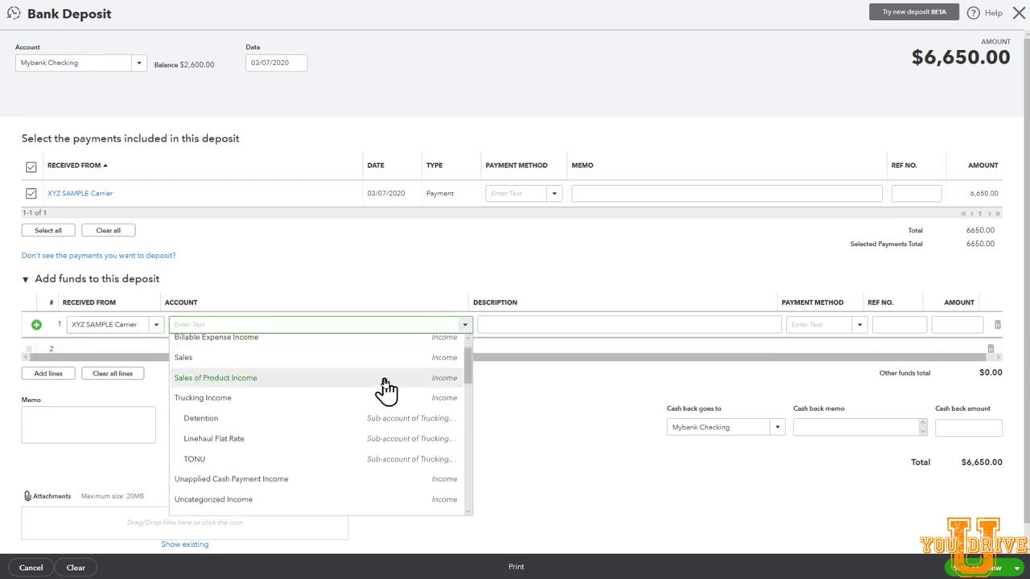
pyautogui.scroll(-3, 345, 429)
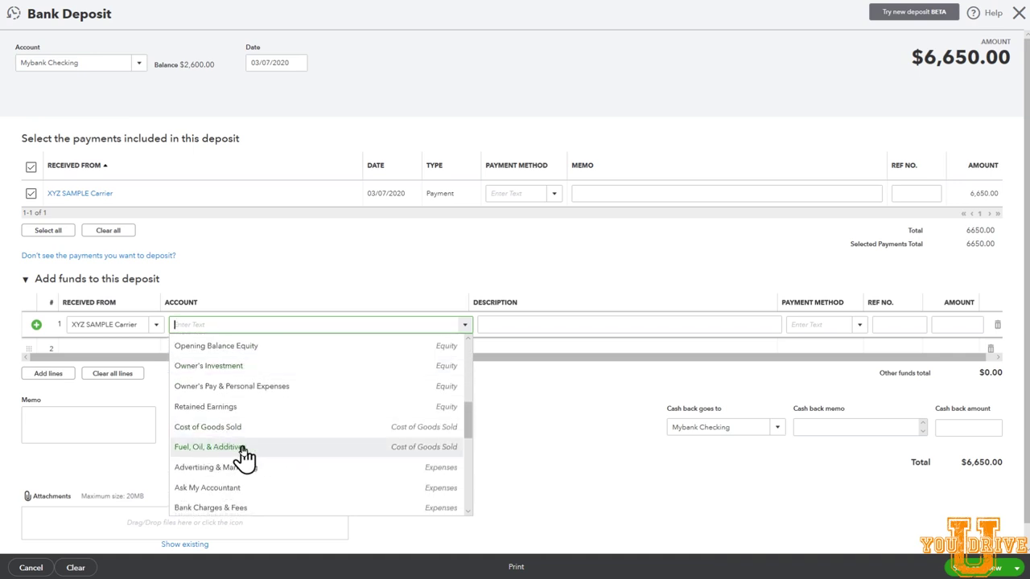
pyautogui.click(246, 449)
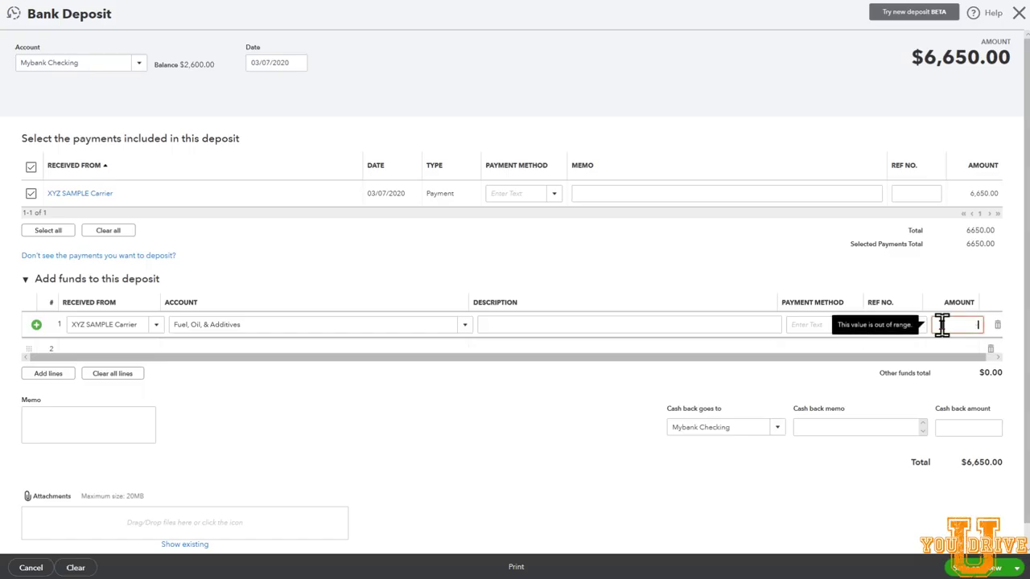
pyautogui.write('1,')
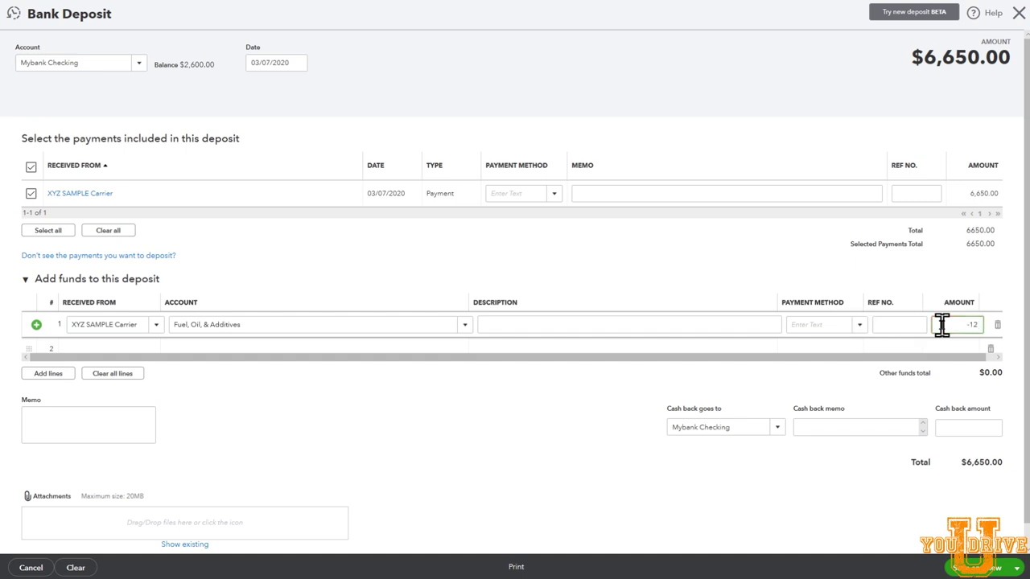
pyautogui.write('285')
# Step: Add a second deduction line for XYZ SAMPLE Carrier, account Insurance, amount -148, and save the bank deposit
pyautogui.click(68, 348)
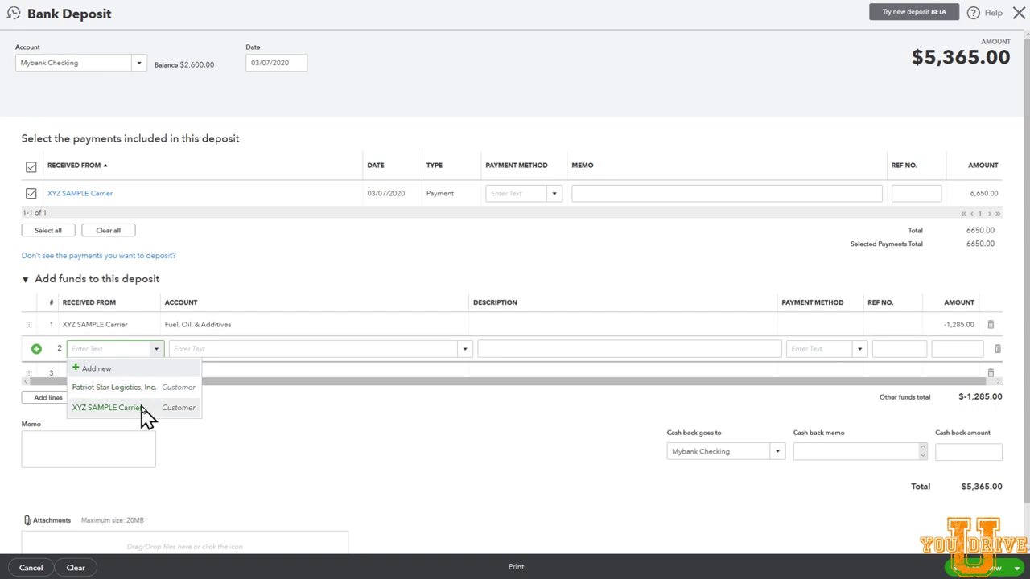
pyautogui.click(138, 408)
pyautogui.click(466, 349)
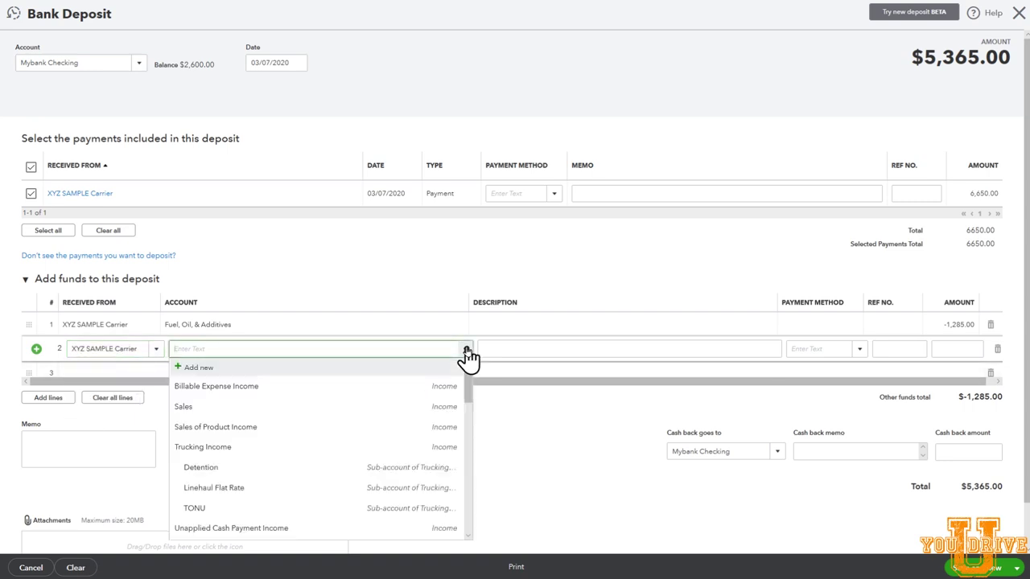
pyautogui.scroll(-3, 338, 467)
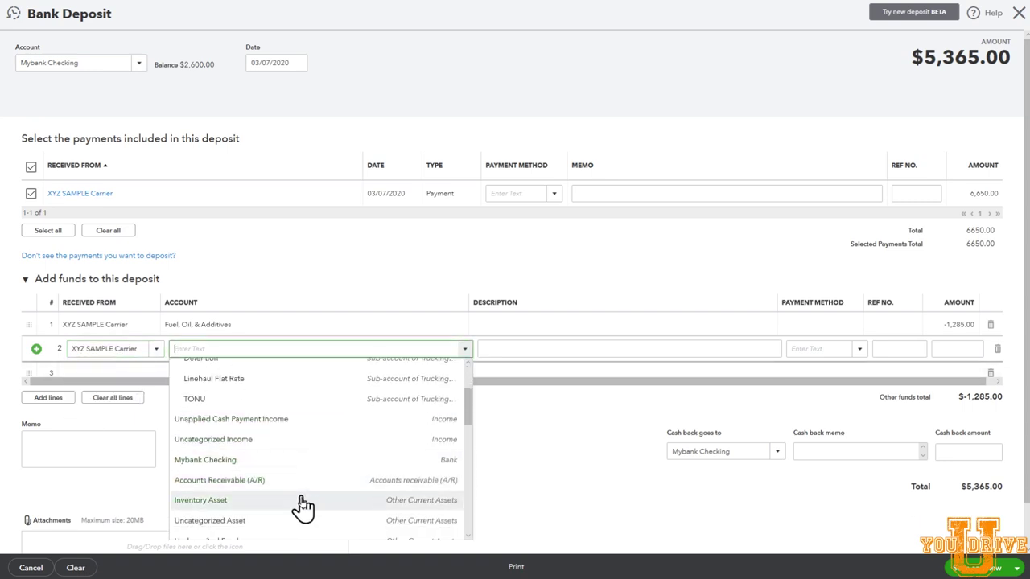
pyautogui.scroll(-5, 303, 507)
pyautogui.click(283, 511)
pyautogui.click(949, 347)
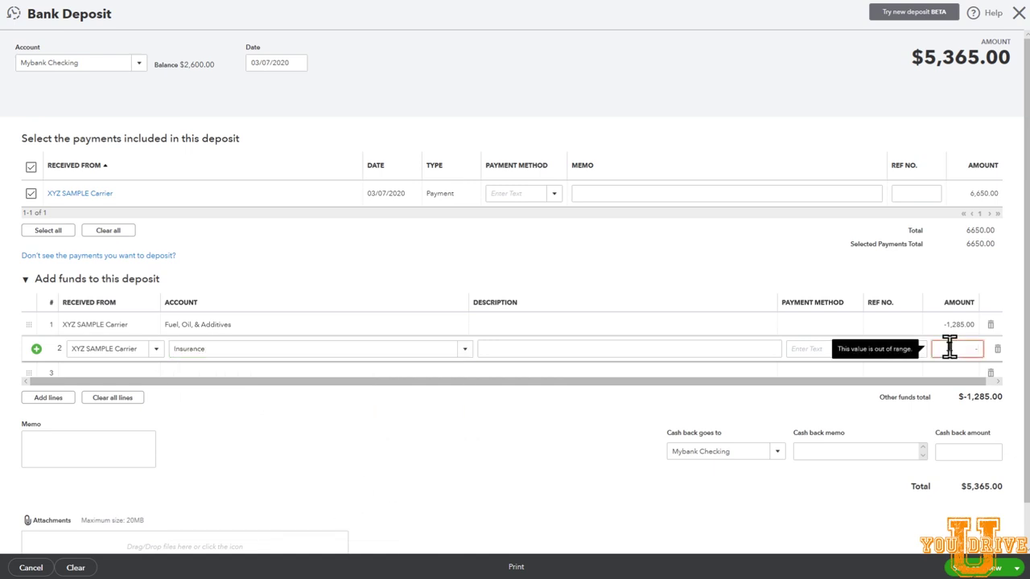
pyautogui.write('-148')
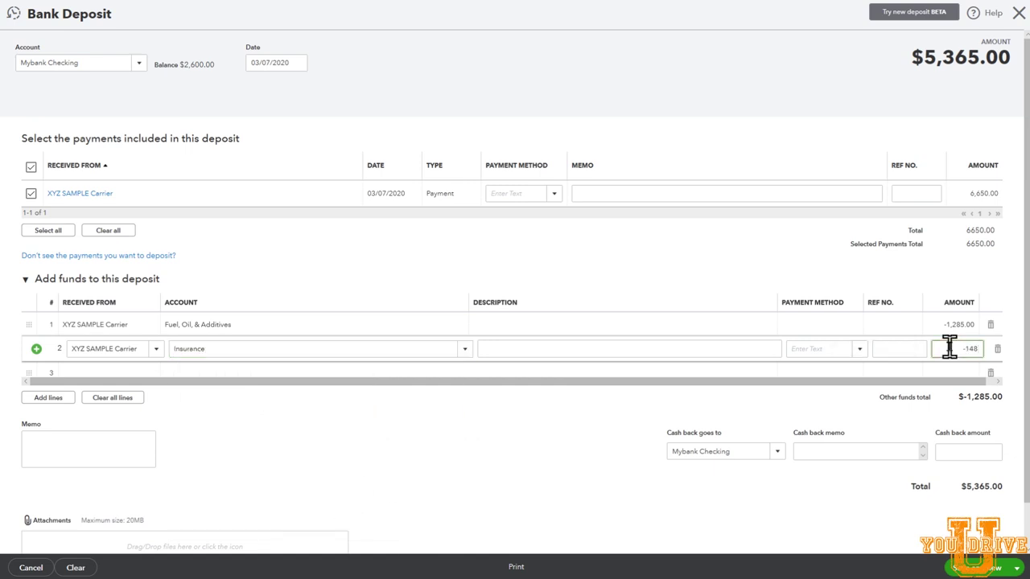
pyautogui.click(945, 366)
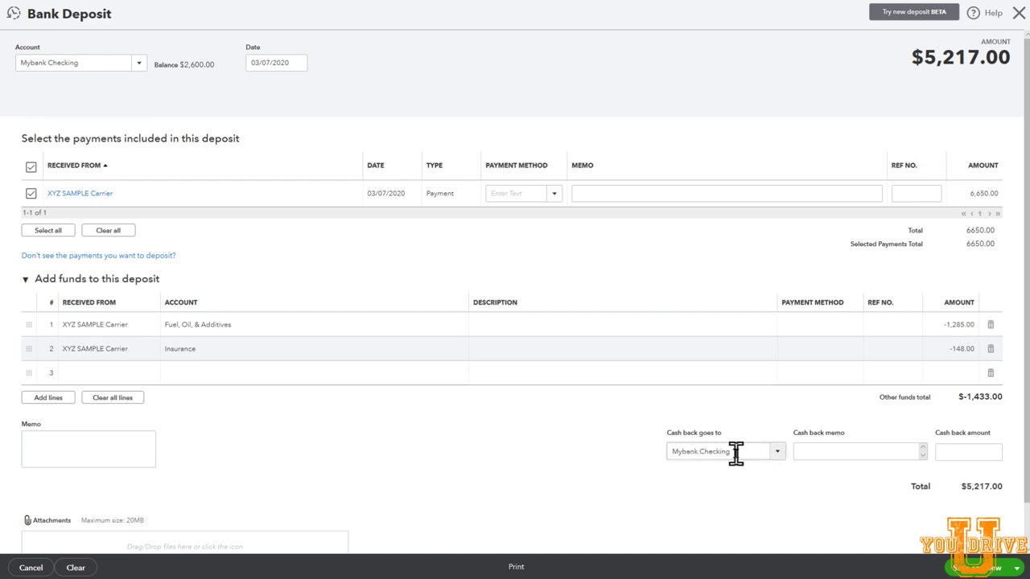
pyautogui.click(969, 559)
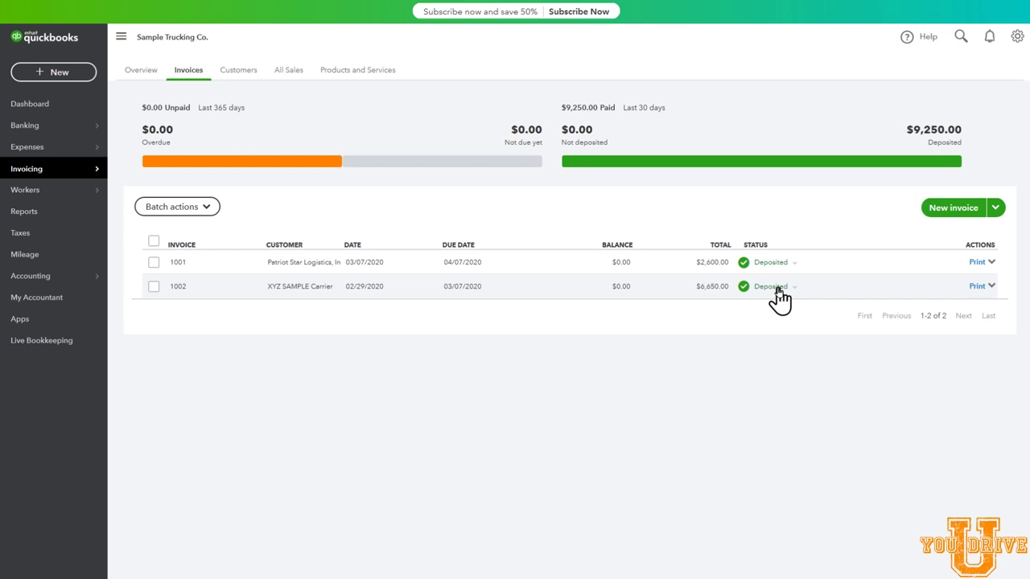
# Step: Open the Profit and Loss report and review the income, fuel cost and insurance expense entries
pyautogui.click(24, 222)
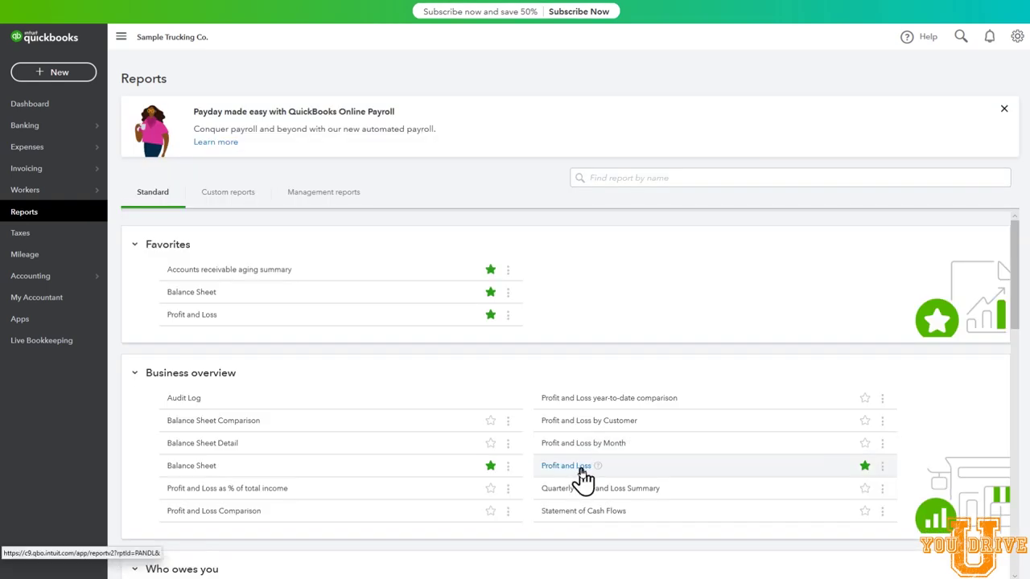
pyautogui.click(582, 472)
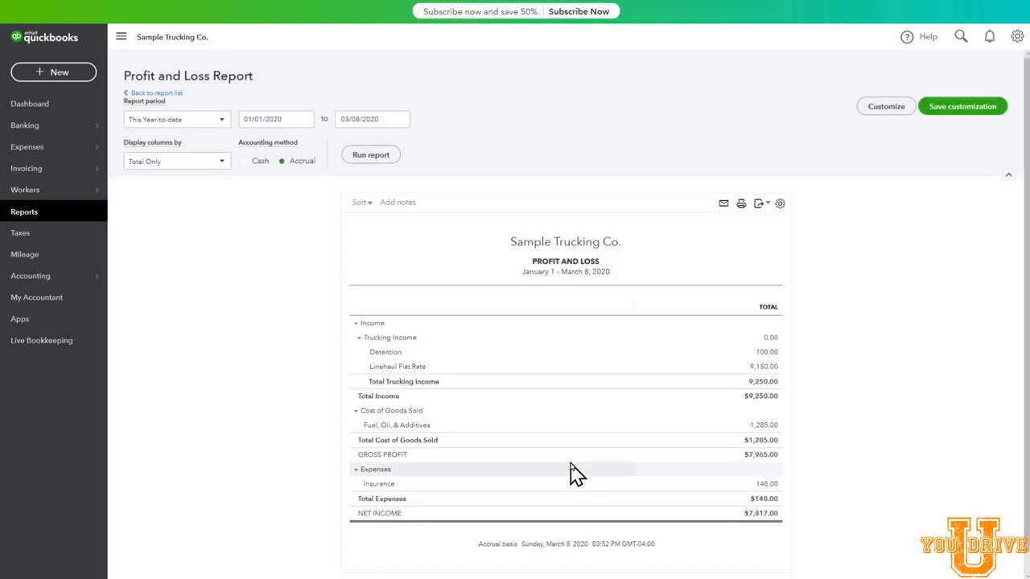
pyautogui.scroll(-1, 576, 451)
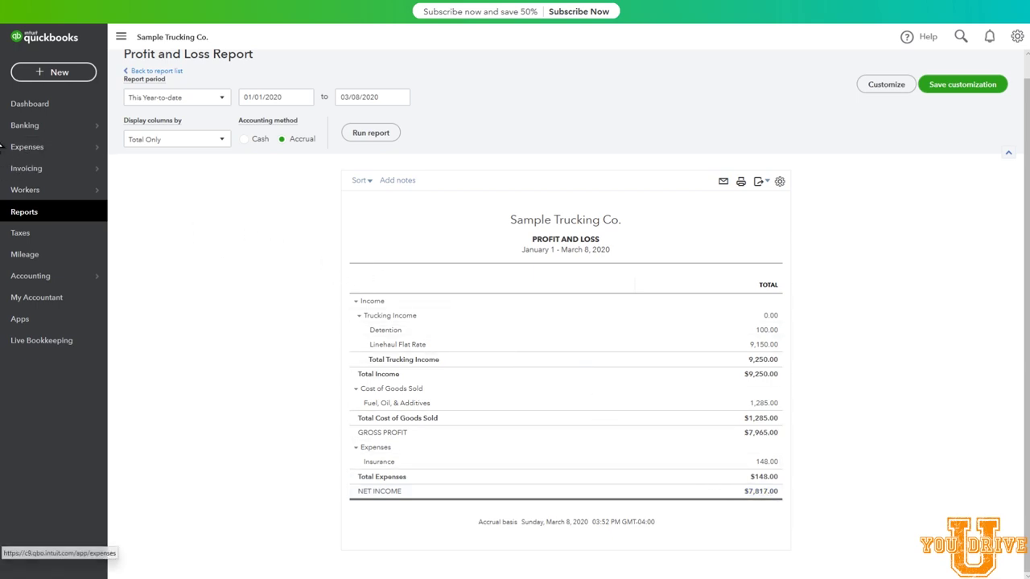
# Step: Check the Mybank Checking balance in the Chart of Accounts and return to the dashboard
pyautogui.moveTo(32, 276)
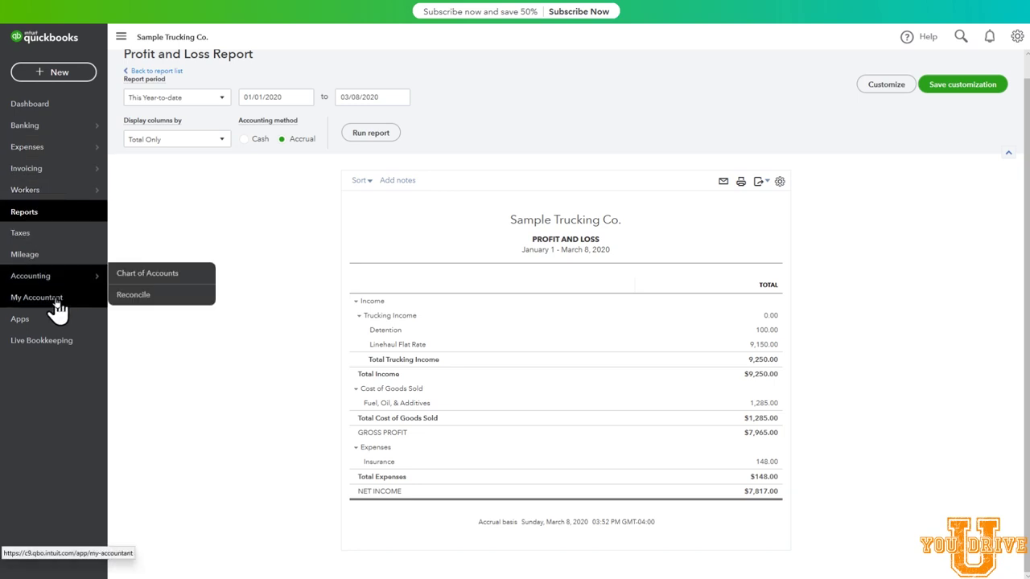
pyautogui.click(124, 274)
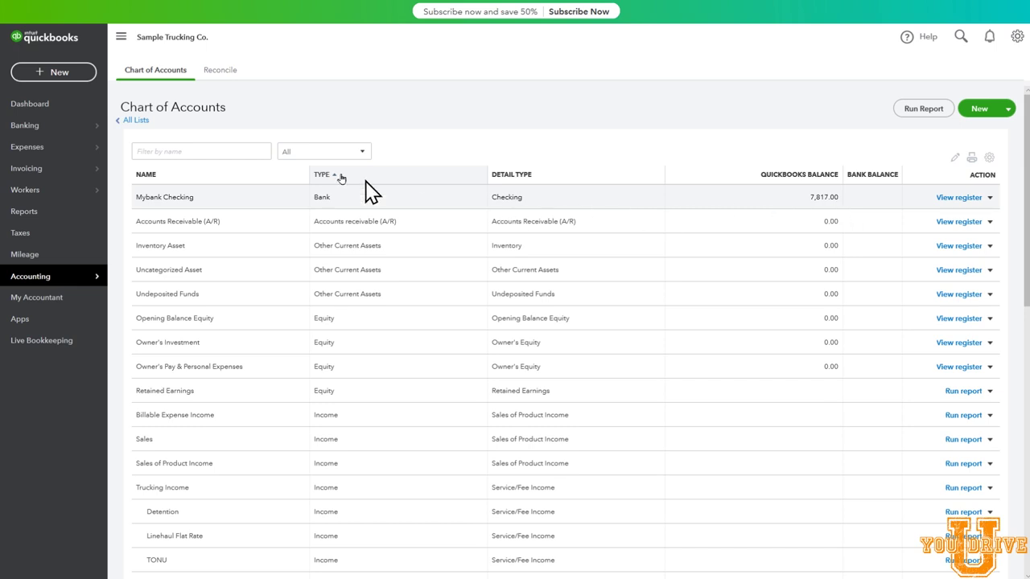
pyautogui.click(54, 118)
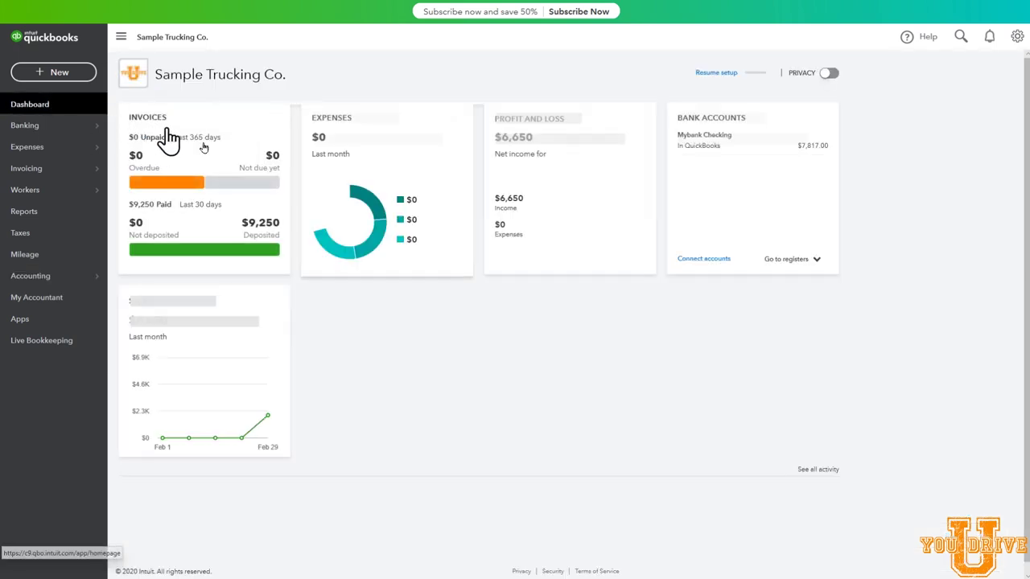